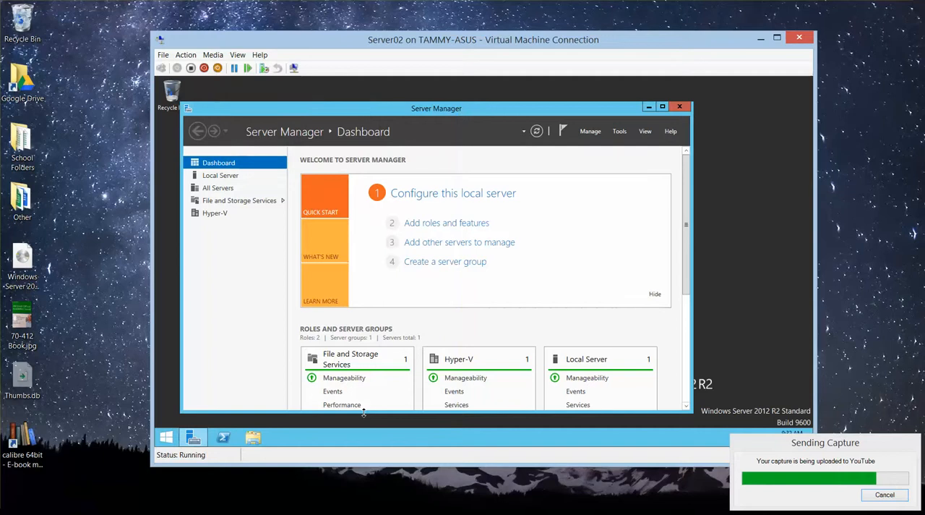
- Minimize the Server02 virtual machine, switch to the Server01 virtual machine and open Server Manager there
{"action": "mouse_move", "coordinate": [316, 509]}
{"action": "right_click", "coordinate": [760, 42]}
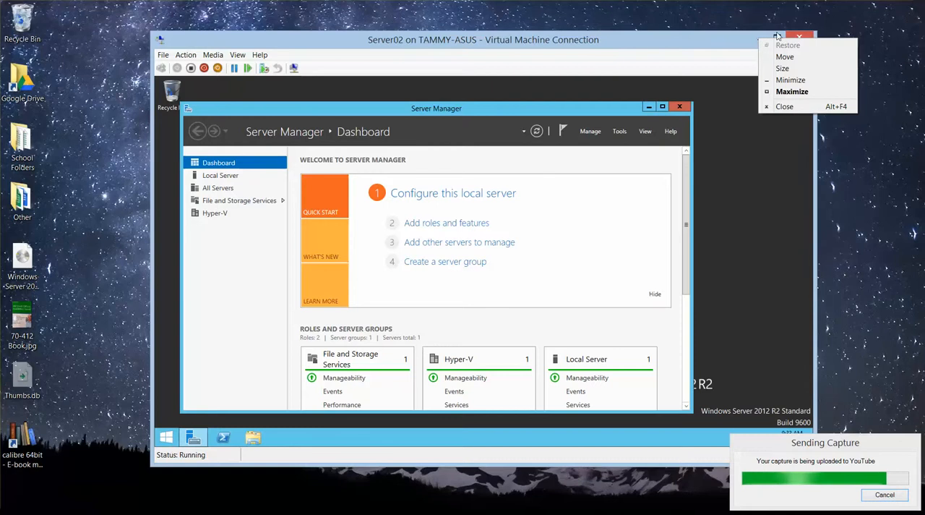
{"action": "left_click", "coordinate": [777, 34]}
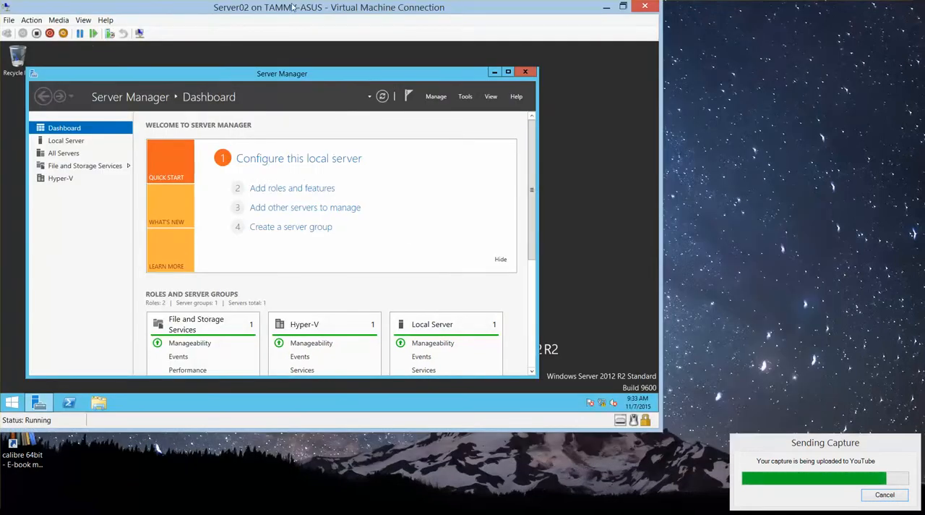
{"action": "left_click", "coordinate": [607, 8]}
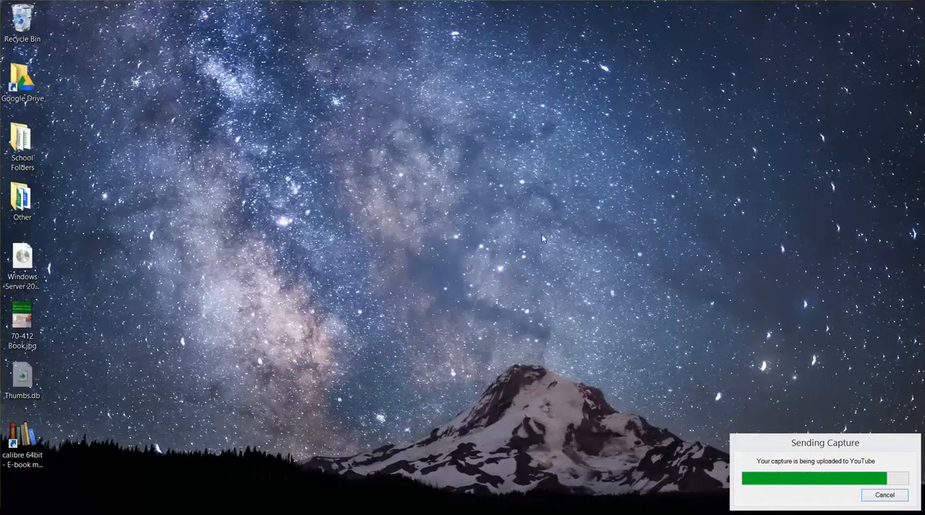
{"action": "mouse_move", "coordinate": [438, 513]}
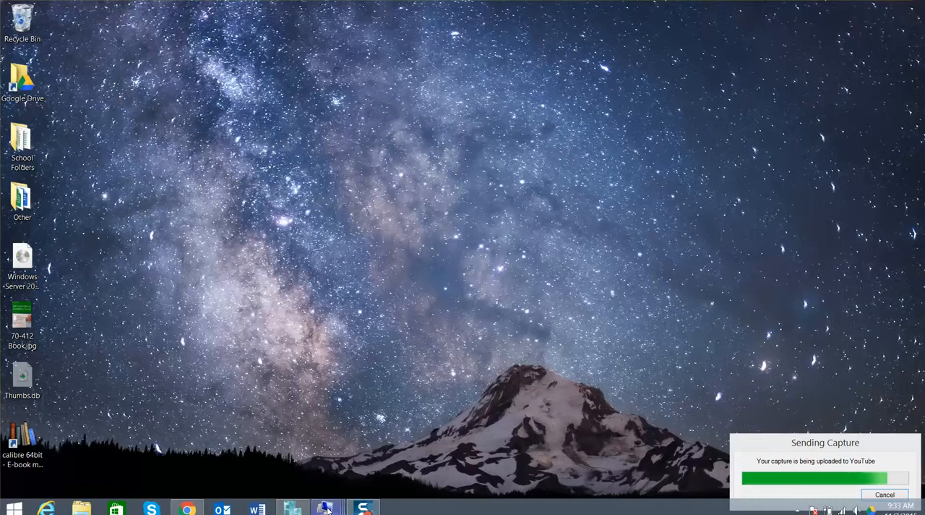
{"action": "left_click", "coordinate": [287, 438]}
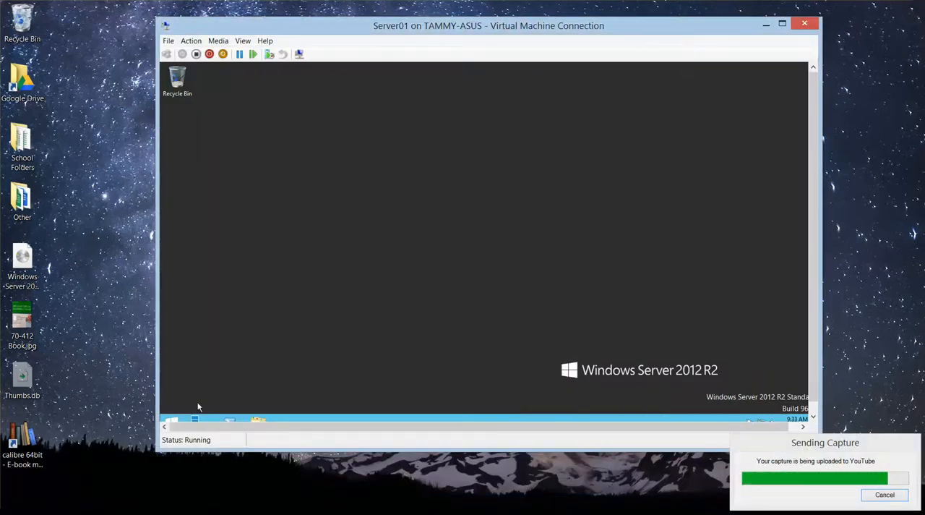
{"action": "left_click", "coordinate": [195, 420]}
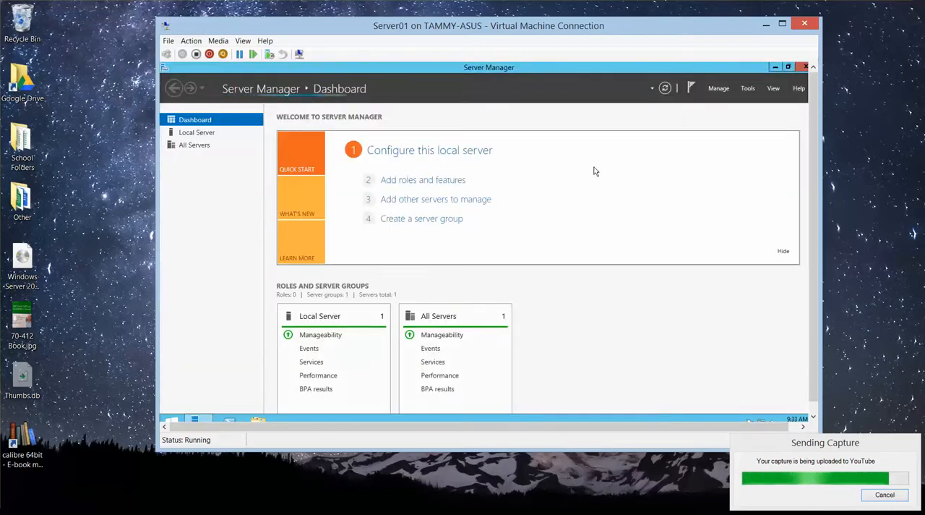
- Start adding roles and features on Server01.contoso.com with a role-based installation, selecting no additional roles, and advance to the feature selection
{"action": "left_click", "coordinate": [717, 88]}
{"action": "left_click", "coordinate": [727, 104]}
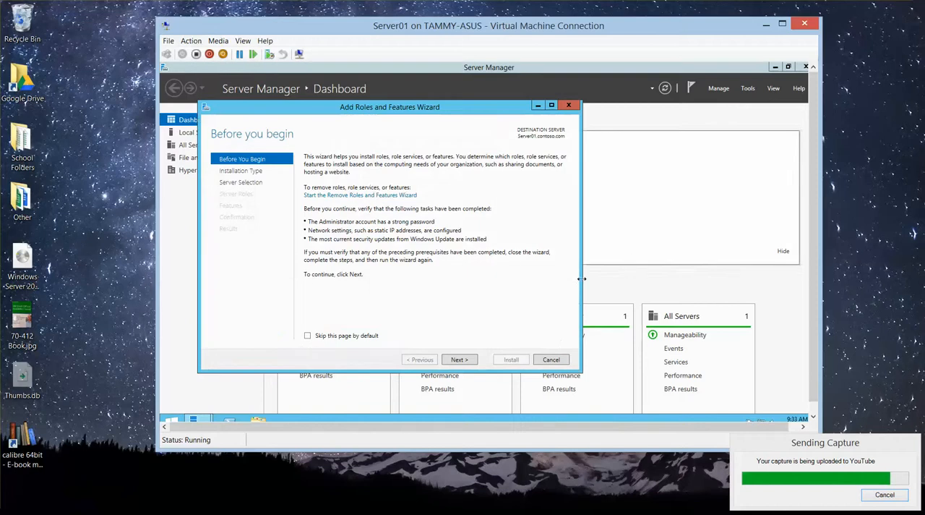
{"action": "left_click", "coordinate": [463, 362]}
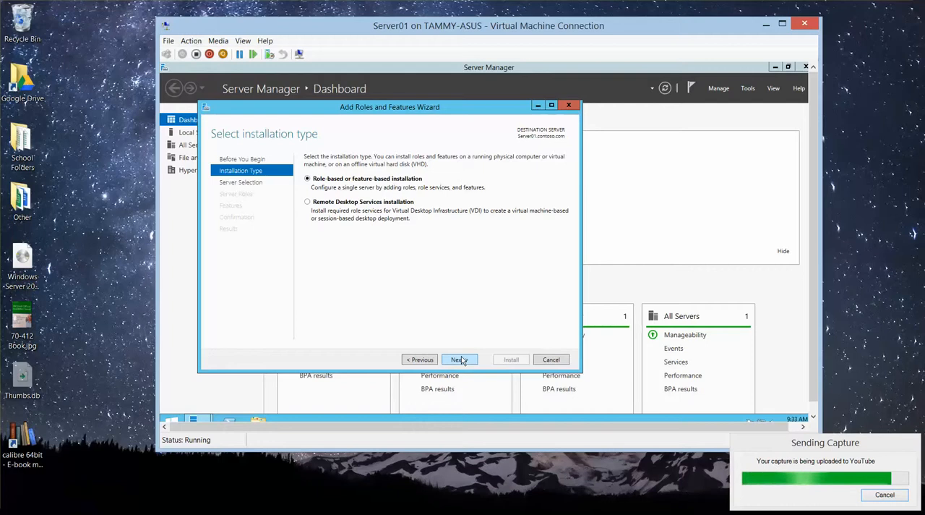
{"action": "left_click", "coordinate": [462, 358]}
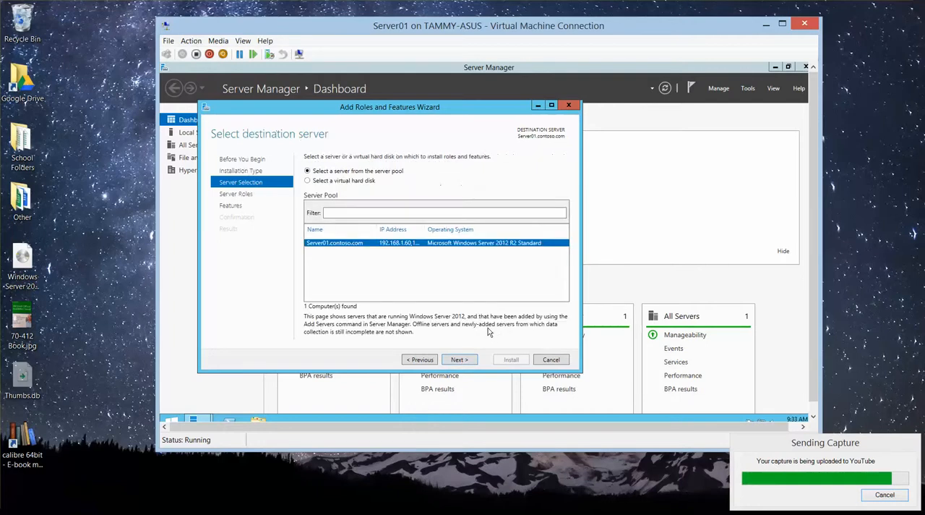
{"action": "left_click", "coordinate": [469, 361]}
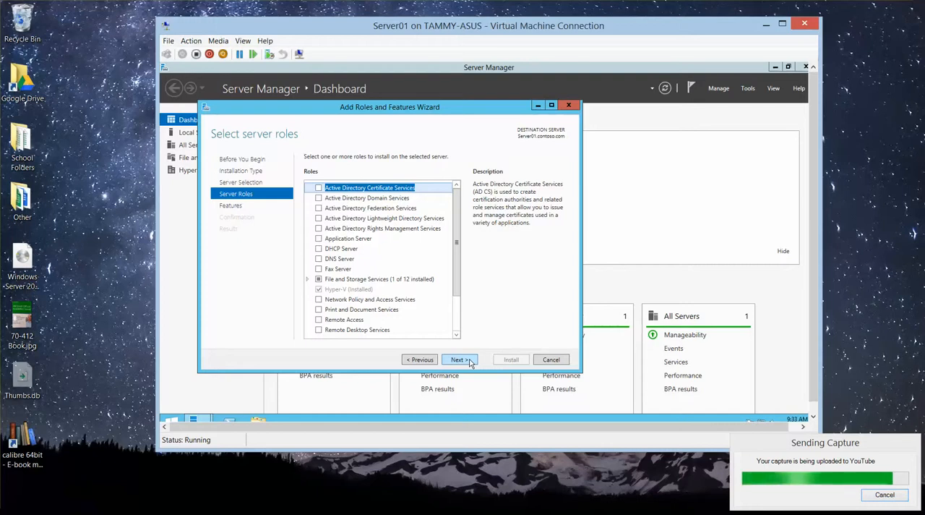
{"action": "left_click", "coordinate": [469, 361]}
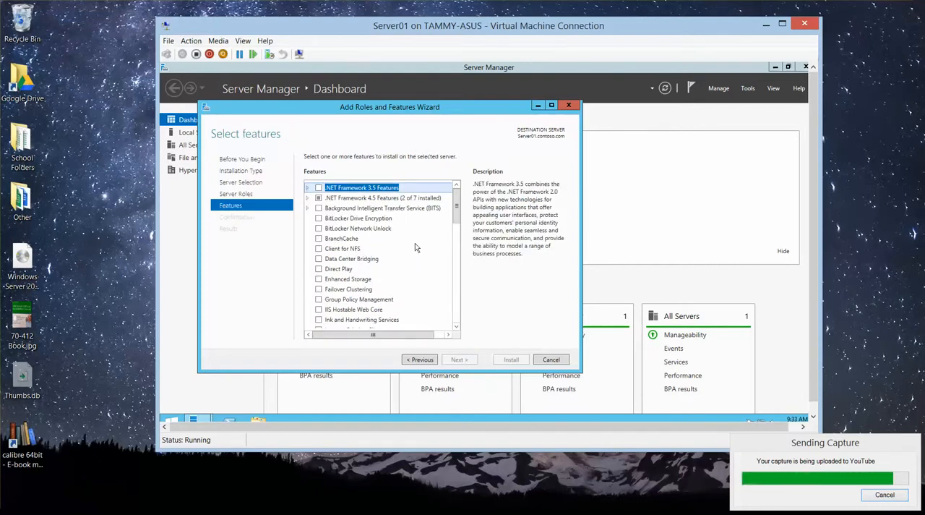
- Select the Failover Clustering feature with its management tools and start the installation on Server01
{"action": "key", "text": "super"}
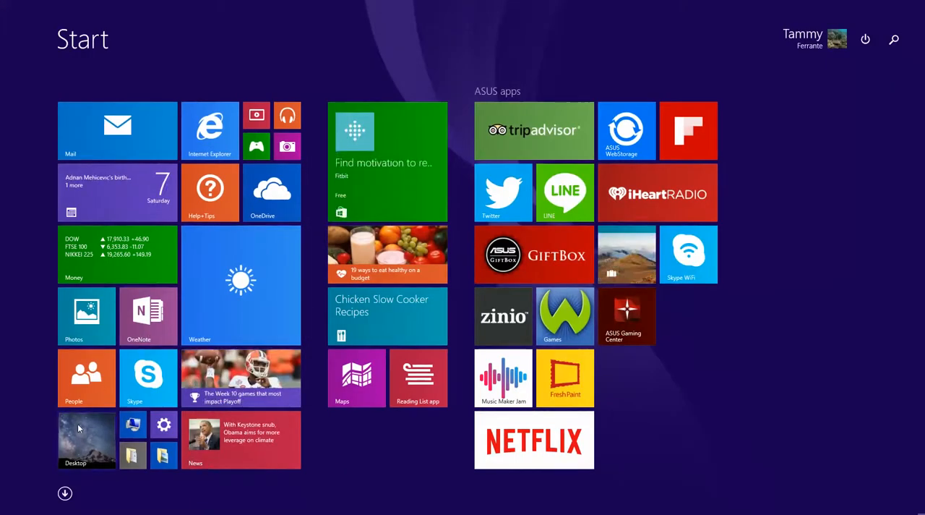
{"action": "key", "text": "super"}
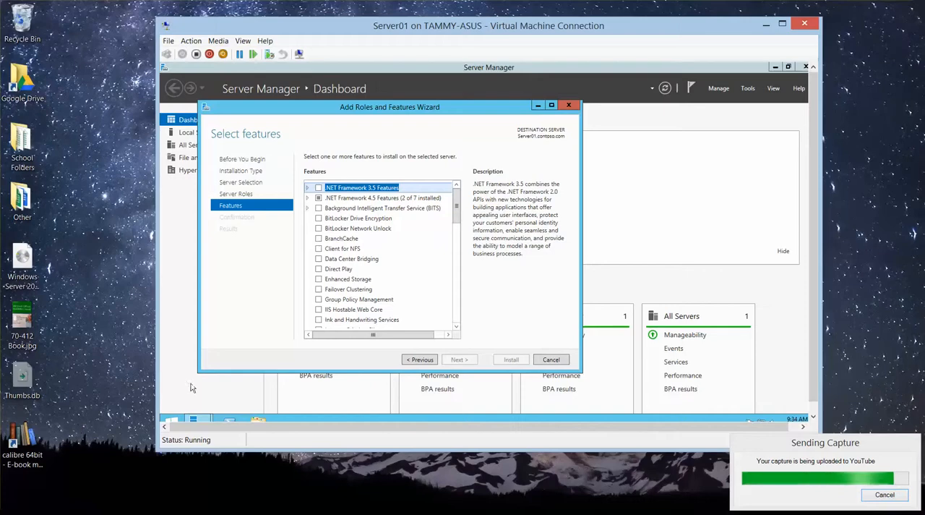
{"action": "left_click", "coordinate": [320, 290]}
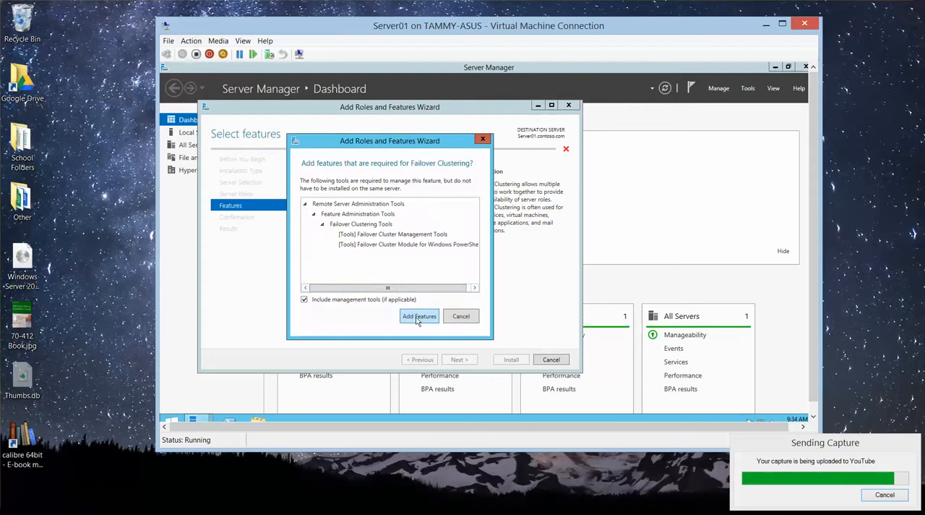
{"action": "left_click", "coordinate": [420, 316]}
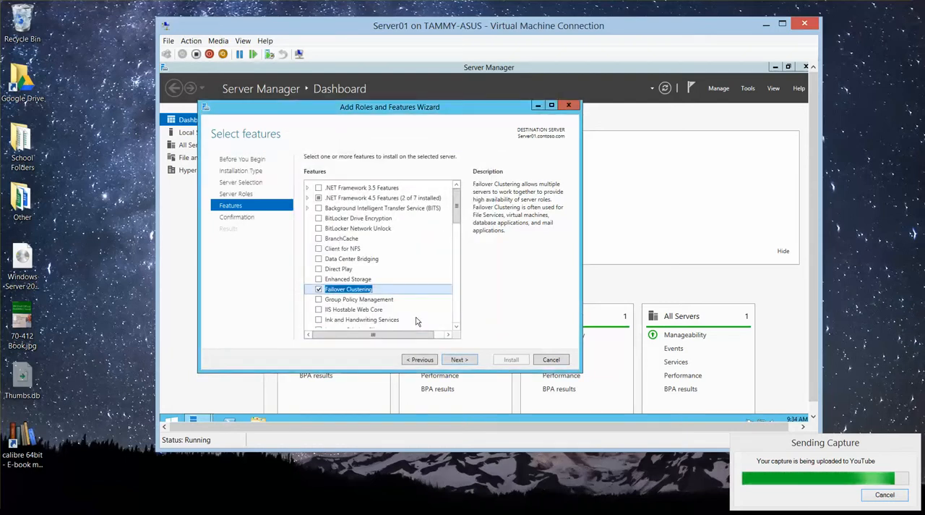
{"action": "left_click", "coordinate": [466, 362]}
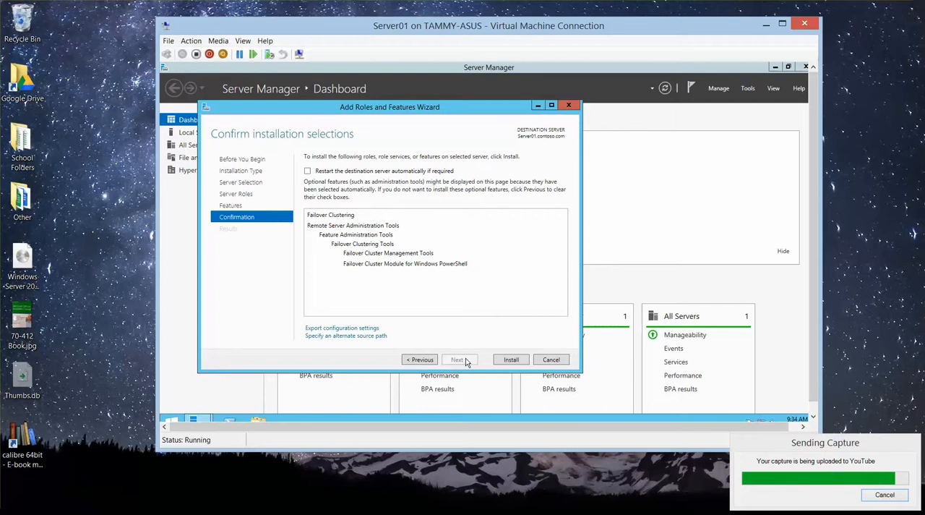
{"action": "left_click", "coordinate": [514, 360]}
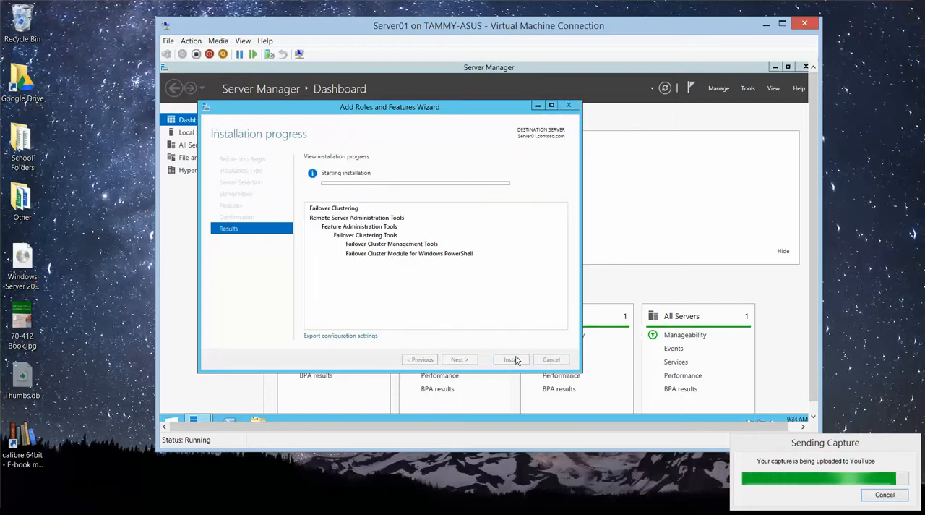
- Switch to Server02 and start a role-based Add Roles and Features run, advancing to the feature selection without adding roles
{"action": "mouse_move", "coordinate": [294, 512]}
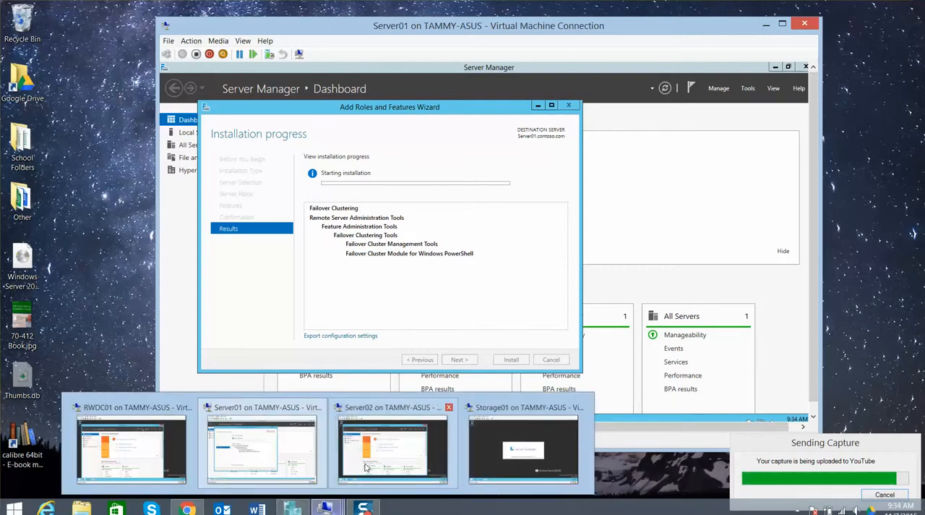
{"action": "left_click", "coordinate": [368, 466]}
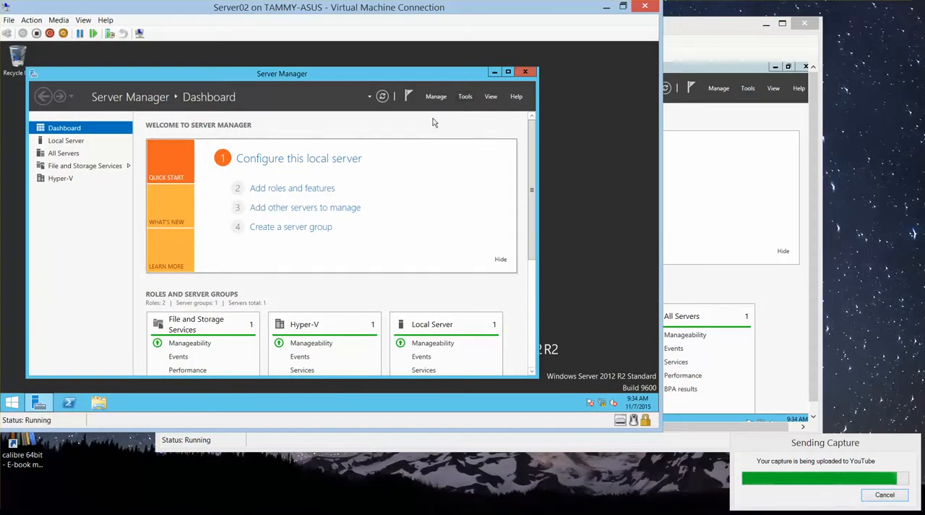
{"action": "left_click", "coordinate": [440, 100]}
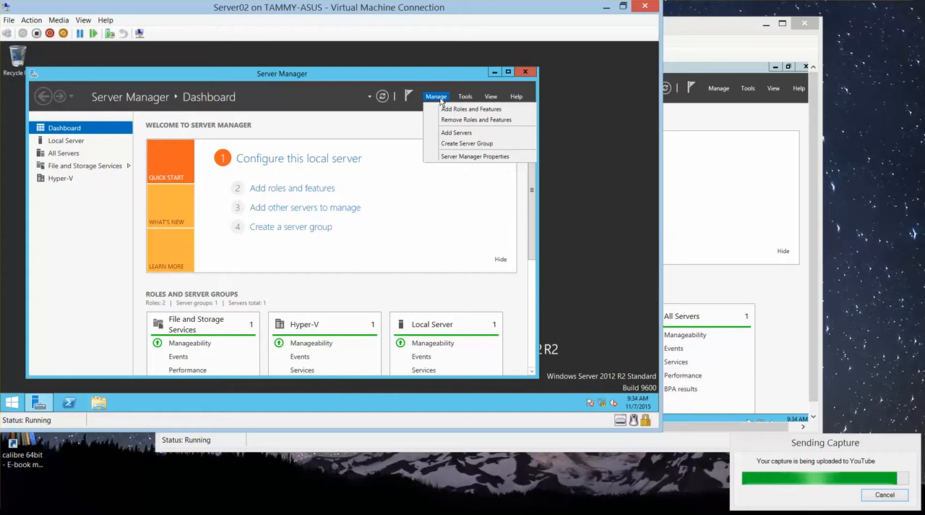
{"action": "left_click", "coordinate": [450, 113]}
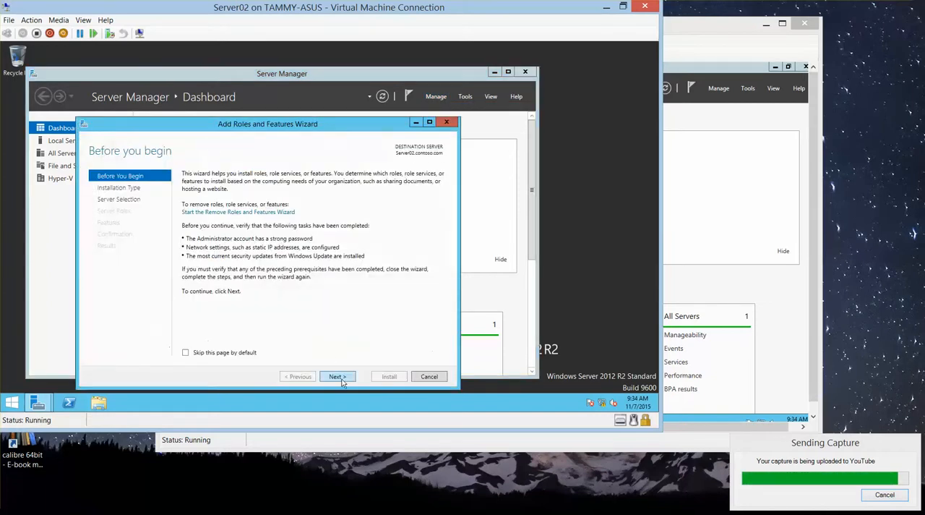
{"action": "left_click", "coordinate": [341, 378]}
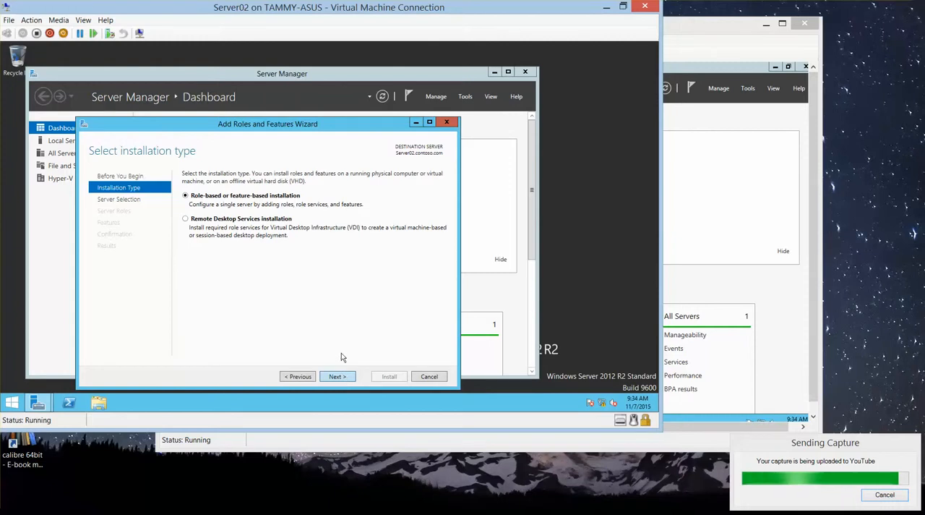
{"action": "left_click", "coordinate": [337, 379]}
{"action": "left_click", "coordinate": [336, 379]}
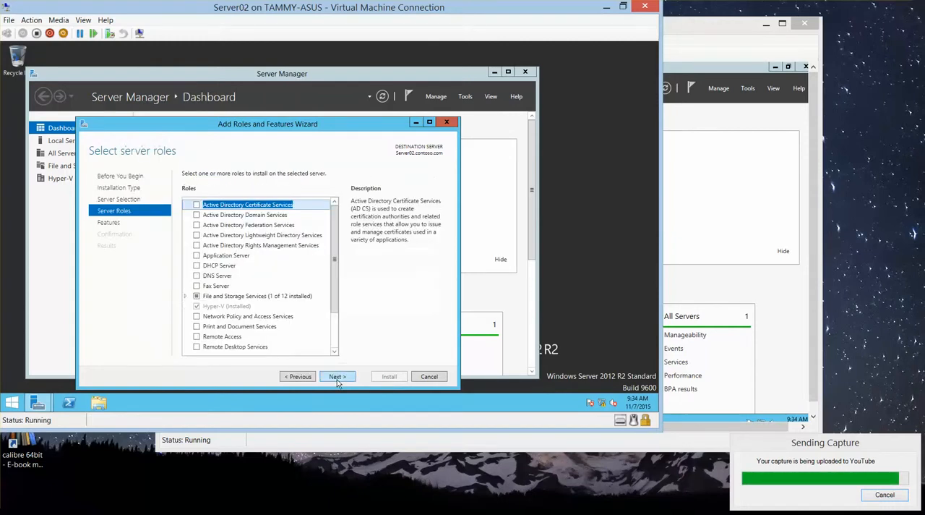
{"action": "left_click", "coordinate": [335, 377]}
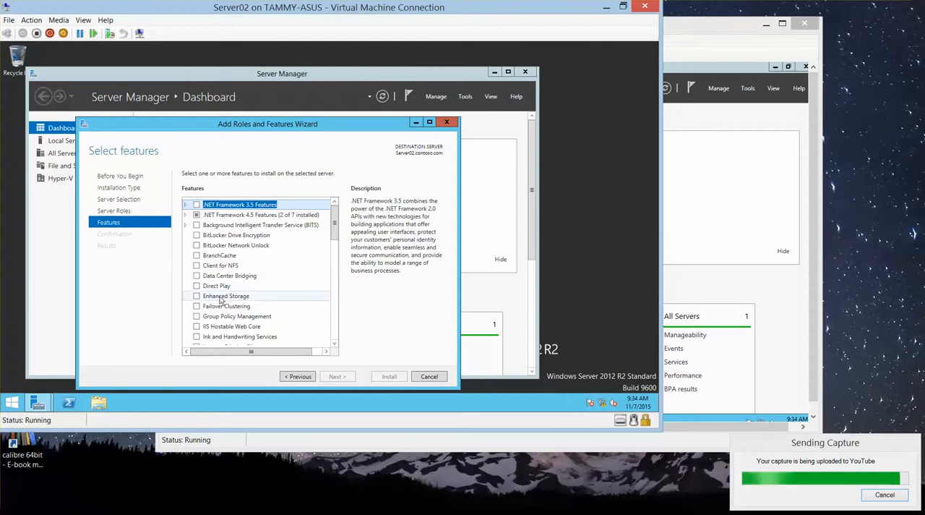
- Select the Failover Clustering feature with its management tools and start the installation on Server02
{"action": "left_click", "coordinate": [198, 308]}
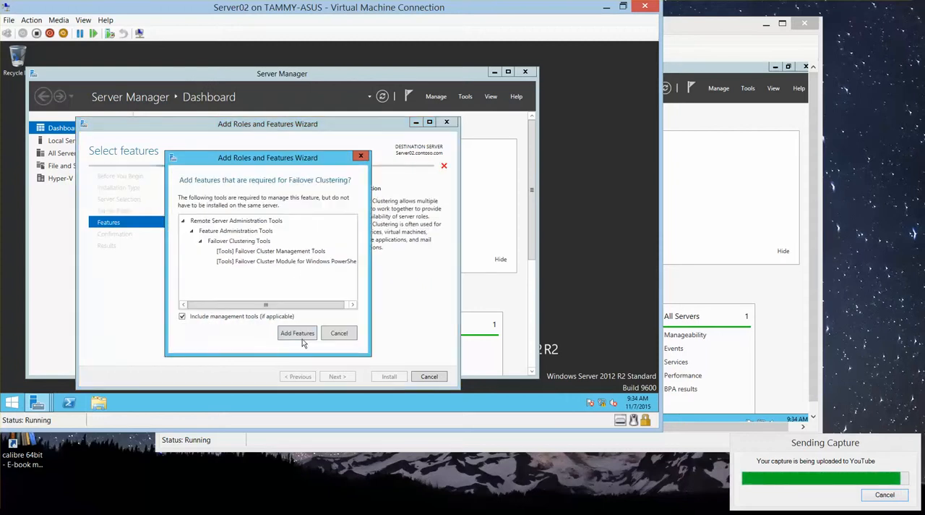
{"action": "left_click", "coordinate": [306, 333]}
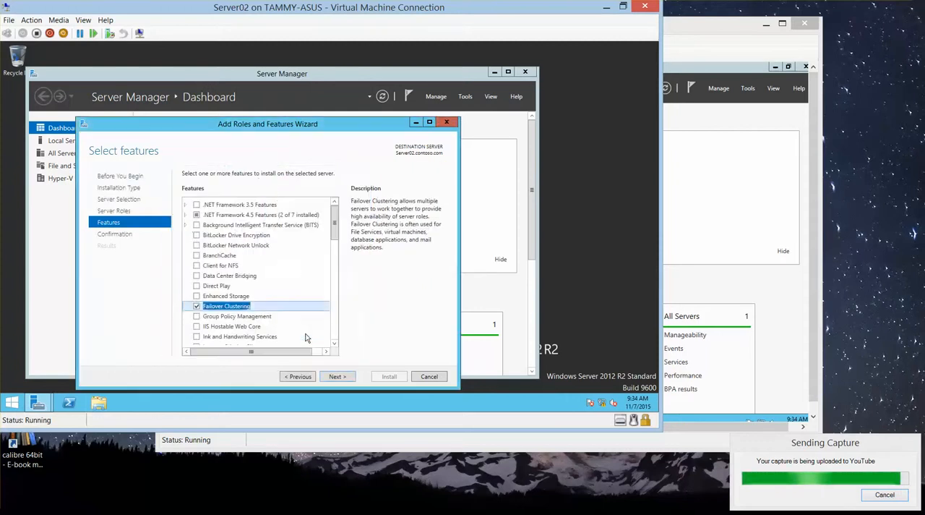
{"action": "left_click", "coordinate": [353, 379]}
{"action": "left_click", "coordinate": [394, 377]}
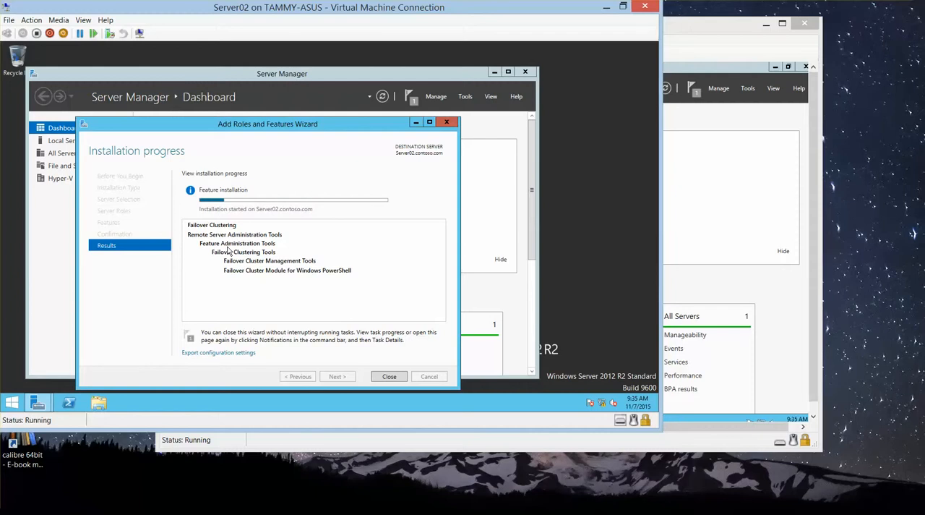
- Minimize Server02 to return to Server01, and close the completed installation wizard and Server Manager
{"action": "left_click", "coordinate": [606, 7]}
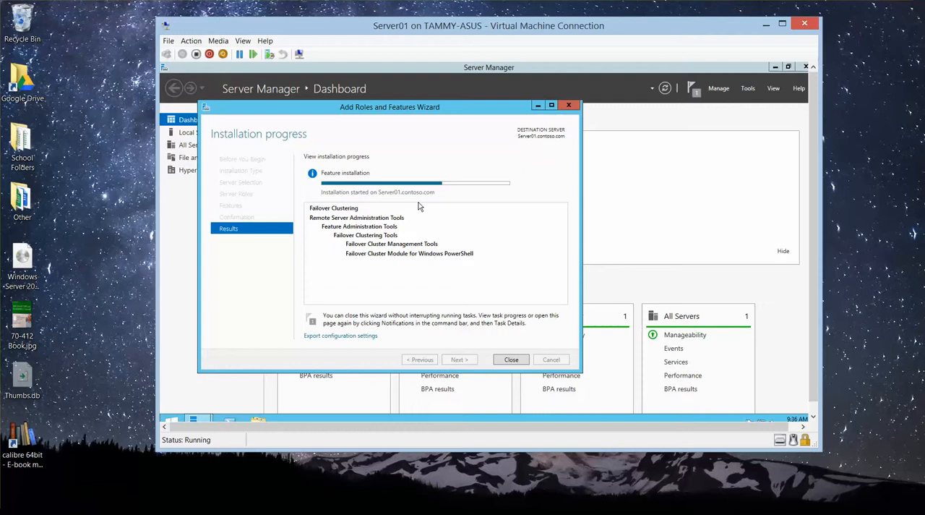
{"action": "mouse_move", "coordinate": [452, 506]}
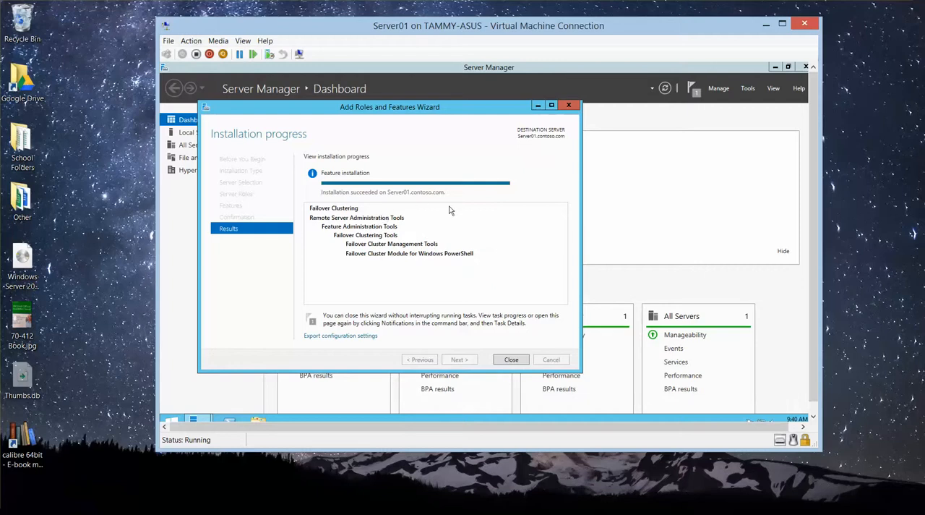
{"action": "left_click", "coordinate": [520, 362]}
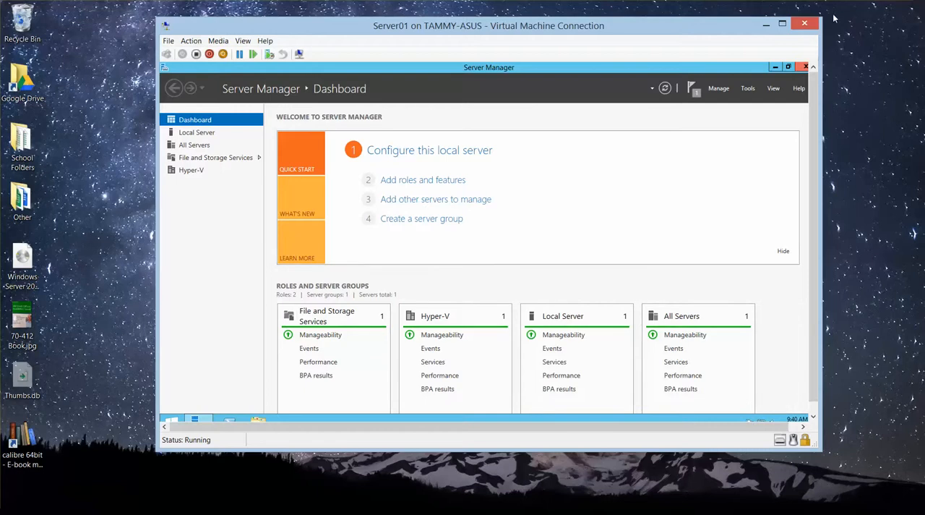
{"action": "left_click", "coordinate": [801, 67]}
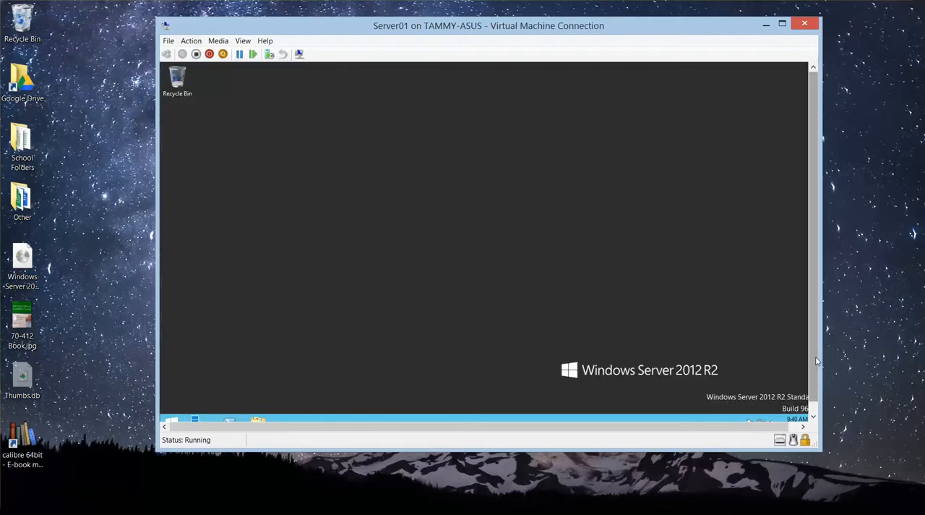
- Open the Network and Sharing Center on Server01 and bring up the properties of the Ethernet 2 connection
{"action": "left_click_drag", "start_coordinate": [816, 355], "coordinate": [817, 371]}
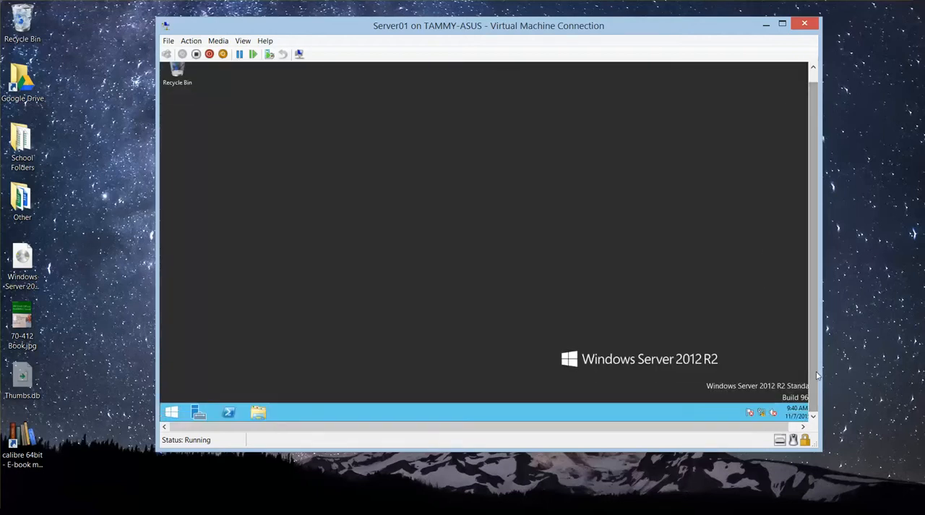
{"action": "right_click", "coordinate": [761, 416]}
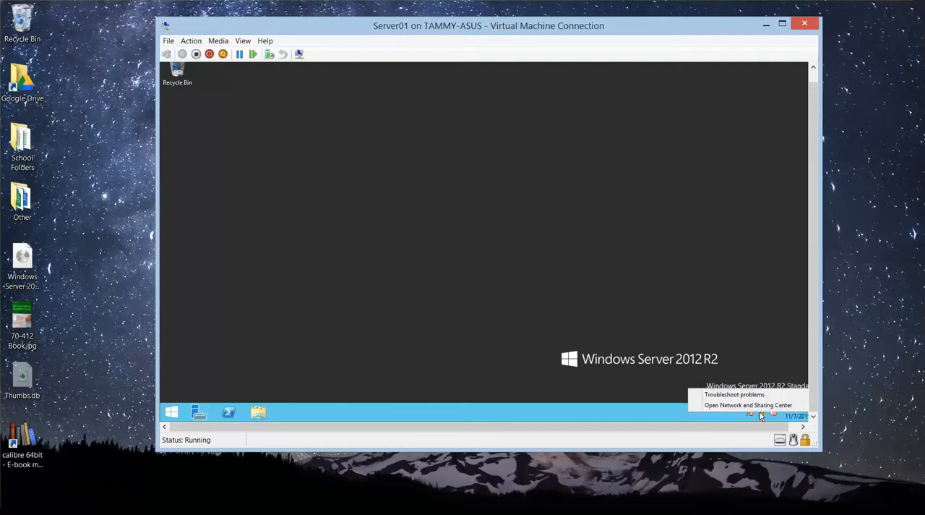
{"action": "left_click", "coordinate": [756, 410]}
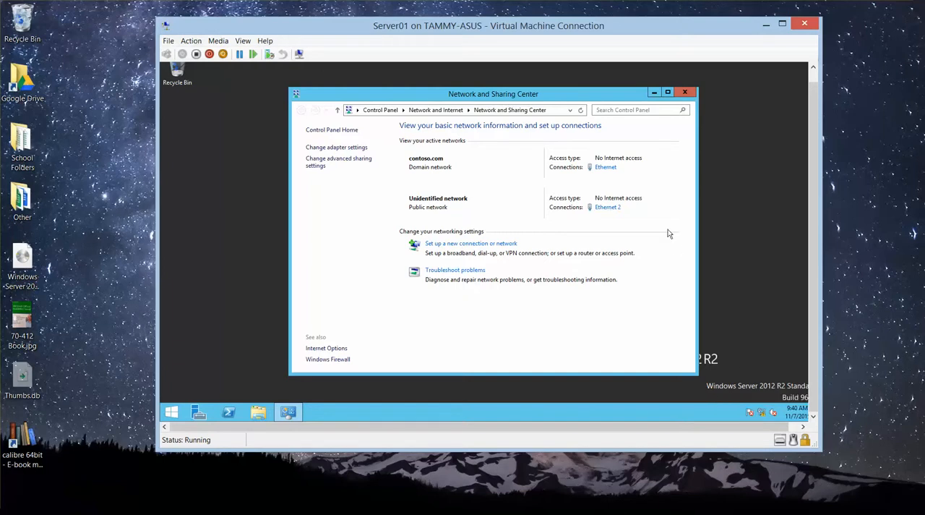
{"action": "left_click", "coordinate": [608, 207]}
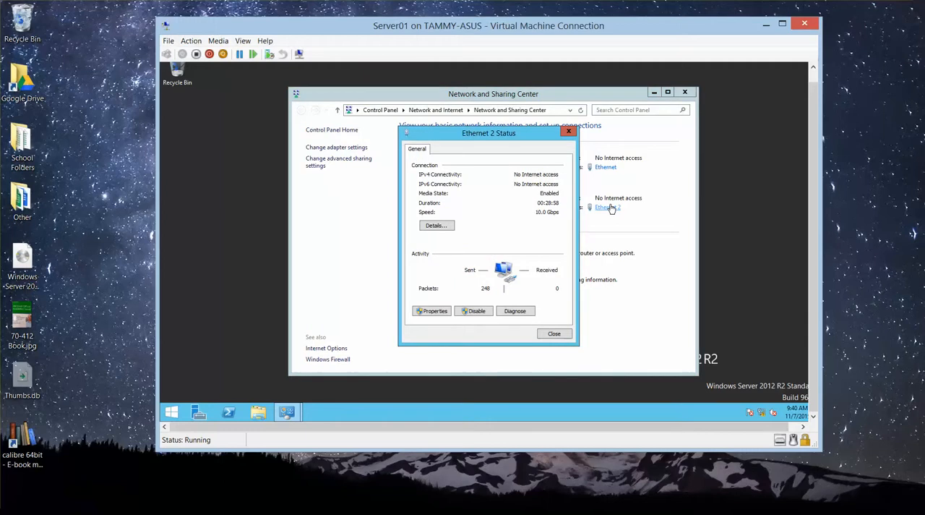
{"action": "left_click", "coordinate": [443, 311]}
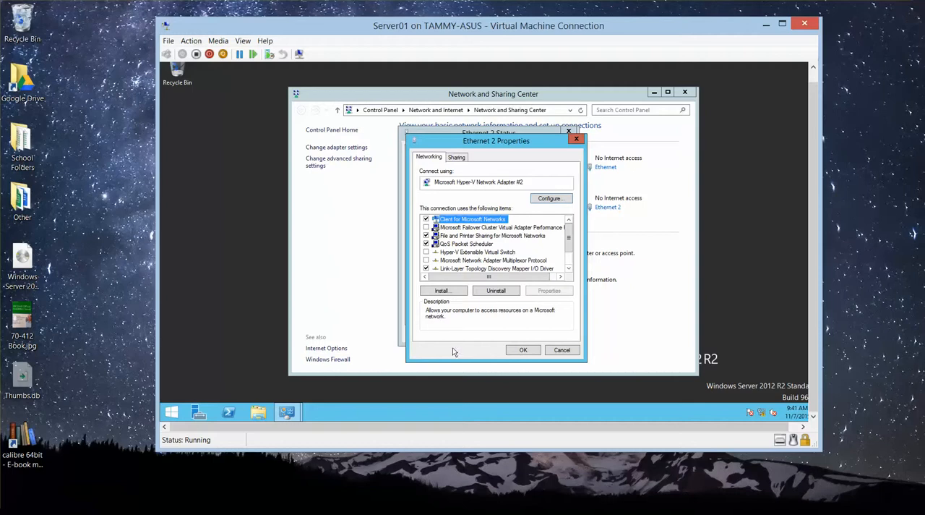
- Open the Internet Protocol Version 4 (TCP/IPv4) properties of the Ethernet 2 connection
{"action": "left_click", "coordinate": [569, 269]}
{"action": "left_click", "coordinate": [569, 268]}
{"action": "left_click", "coordinate": [518, 261]}
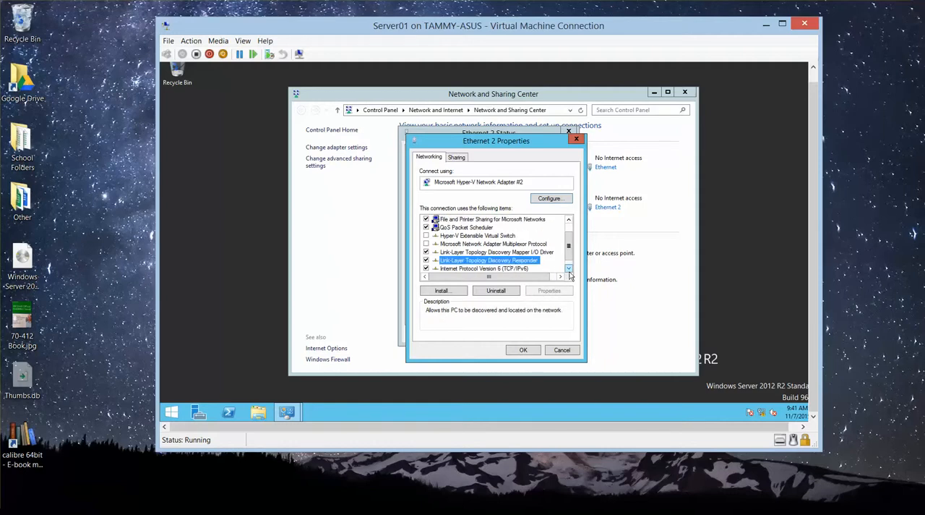
{"action": "left_click", "coordinate": [569, 268]}
{"action": "left_click", "coordinate": [530, 269]}
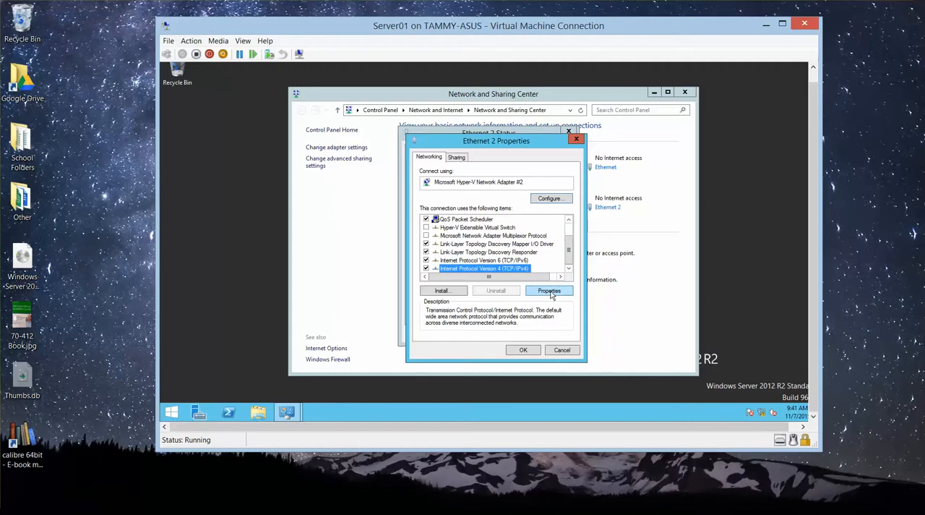
{"action": "left_click", "coordinate": [550, 292]}
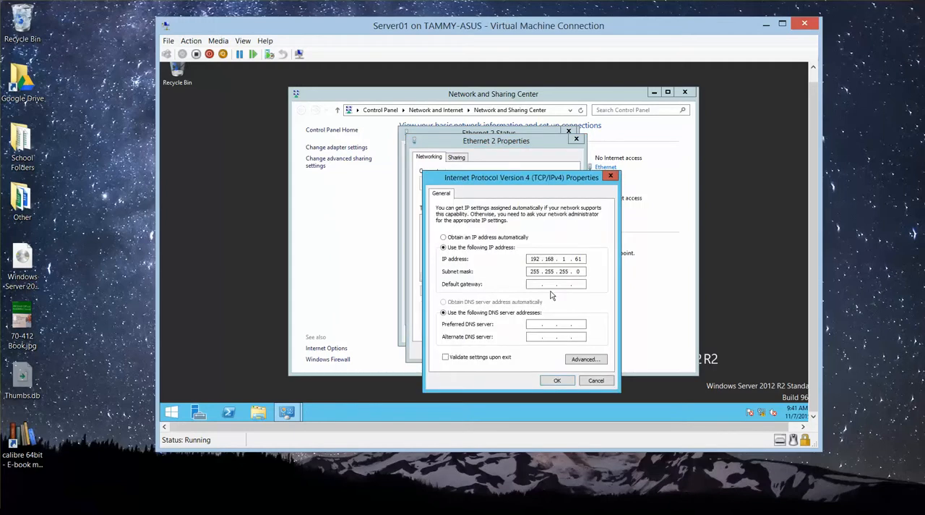